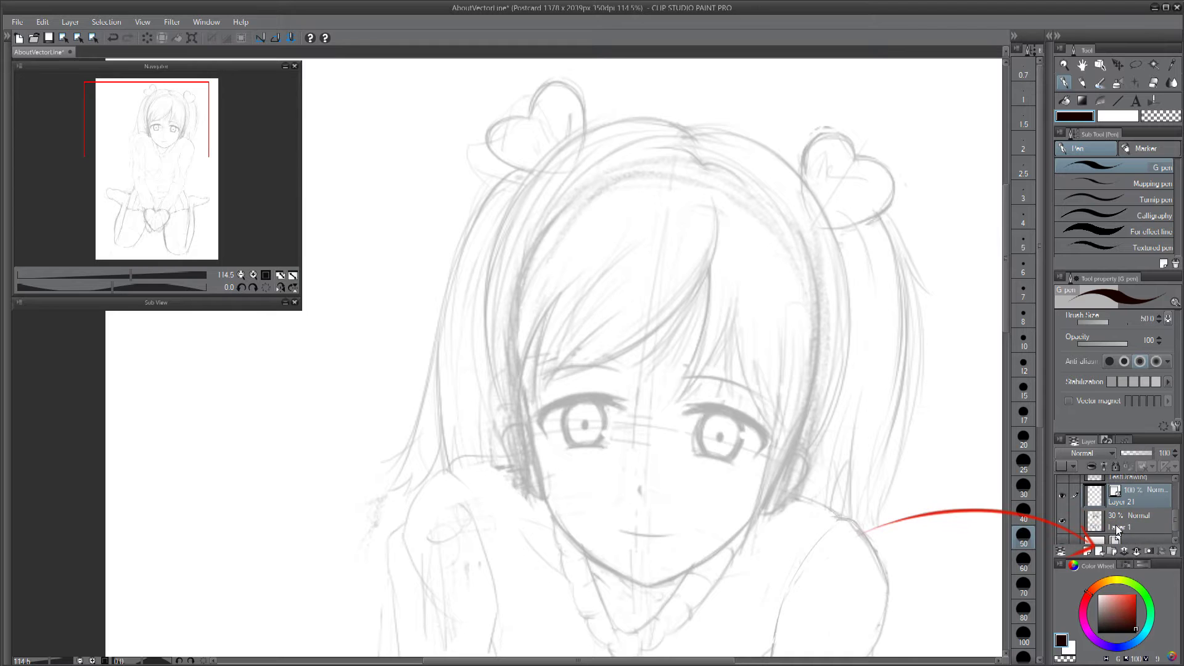
# Step: Rename the rough drawing's layer to Sketch and the vector layer above it to Line
pyautogui.click(1063, 520)
pyautogui.click(1063, 520)
pyautogui.doubleClick(1121, 526)
pyautogui.write('Sketch')
pyautogui.doubleClick(1122, 502)
pyautogui.write('Line')
pyautogui.press('Return')
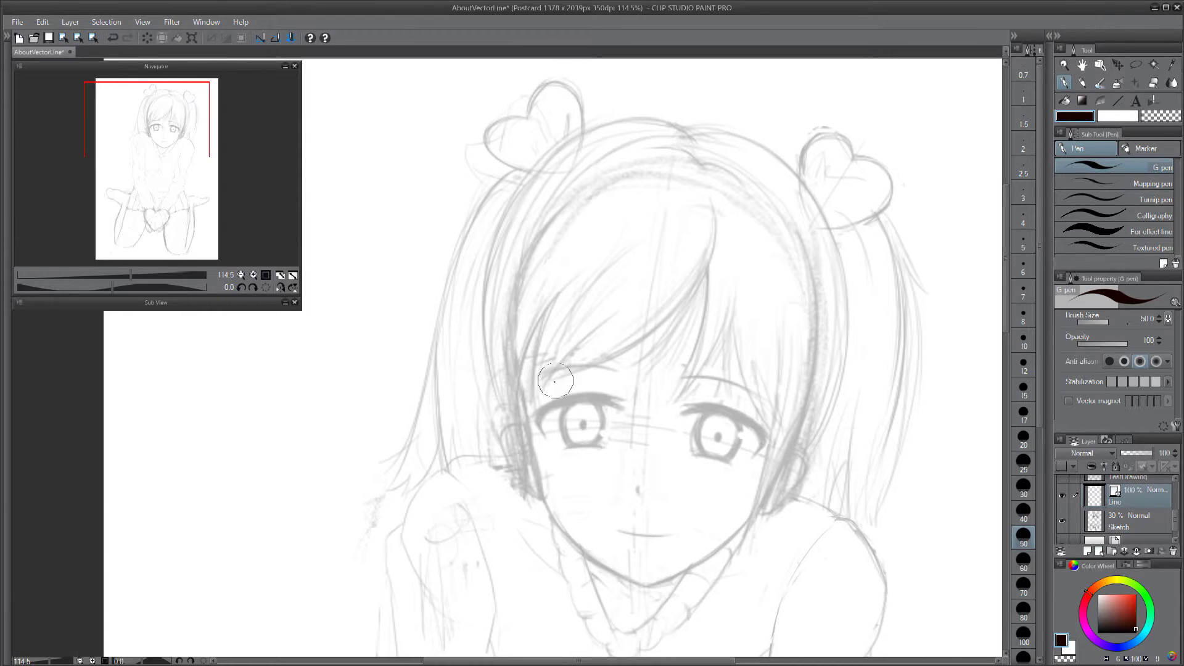
# Step: Ink the sweeping fringe strands across the forehead on the Line layer with the G pen, following the sketch
pyautogui.moveTo(627, 302); pyautogui.dragTo(537, 417)
pyautogui.moveTo(711, 200); pyautogui.dragTo(532, 381)
pyautogui.hotkey('ctrl', 'z')
pyautogui.hotkey('ctrl', 'z')
pyautogui.moveTo(703, 188); pyautogui.dragTo(525, 382)
pyautogui.moveTo(701, 237); pyautogui.dragTo(668, 413)
pyautogui.hotkey('ctrl', 'z')
pyautogui.moveTo(702, 306); pyautogui.dragTo(650, 424)
pyautogui.moveTo(736, 293)
pyautogui.mouseDown()
pyautogui.moveTo(696, 385)
pyautogui.moveTo(683, 380)
pyautogui.mouseUp()
pyautogui.hotkey('ctrl', 'z')
pyautogui.hotkey('ctrl', 'z')
pyautogui.hotkey('ctrl', 'z')
# Step: Ink the long strands framing the right side of the face and head with the G pen
pyautogui.moveTo(734, 315)
pyautogui.mouseDown()
pyautogui.moveTo(734, 401)
pyautogui.moveTo(766, 428)
pyautogui.mouseUp()
pyautogui.hotkey('ctrl', 'z')
pyautogui.moveTo(773, 346); pyautogui.dragTo(751, 482)
pyautogui.hotkey('ctrl', 'z')
pyautogui.moveTo(763, 282)
pyautogui.mouseDown()
pyautogui.moveTo(723, 586)
pyautogui.moveTo(778, 501)
pyautogui.mouseUp()
pyautogui.hotkey('ctrl', 'z')
pyautogui.moveTo(729, 559); pyautogui.dragTo(803, 486)
pyautogui.moveTo(803, 240)
pyautogui.mouseDown()
pyautogui.moveTo(765, 506)
pyautogui.moveTo(792, 480)
pyautogui.mouseUp()
pyautogui.hotkey('ctrl', 'z')
pyautogui.hotkey('ctrl', 'z')
pyautogui.moveTo(796, 218); pyautogui.dragTo(789, 497)
pyautogui.moveTo(801, 178)
pyautogui.mouseDown()
pyautogui.moveTo(796, 495)
pyautogui.moveTo(779, 481)
pyautogui.mouseUp()
pyautogui.hotkey('ctrl', 'z')
# Step: Ink the parting at the crown and the long strands framing the left side of the face
pyautogui.moveTo(734, 210); pyautogui.dragTo(760, 299)
pyautogui.moveTo(697, 225)
pyautogui.mouseDown()
pyautogui.moveTo(832, 278)
pyautogui.moveTo(865, 335)
pyautogui.moveTo(851, 308)
pyautogui.mouseUp()
pyautogui.hotkey('ctrl', 'z')
pyautogui.hotkey('ctrl', 'z')
pyautogui.hotkey('ctrl', 'z')
pyautogui.moveTo(547, 518); pyautogui.dragTo(618, 464)
pyautogui.moveTo(669, 306); pyautogui.dragTo(645, 558)
pyautogui.moveTo(644, 364); pyautogui.dragTo(634, 455)
pyautogui.moveTo(664, 230); pyautogui.dragTo(597, 431)
pyautogui.moveTo(596, 402); pyautogui.dragTo(608, 569)
pyautogui.hotkey('ctrl', 'z')
pyautogui.moveTo(596, 422); pyautogui.dragTo(617, 557)
pyautogui.hotkey('ctrl', 'z')
pyautogui.moveTo(614, 513); pyautogui.dragTo(658, 574)
pyautogui.moveTo(617, 413); pyautogui.dragTo(636, 477)
# Step: Ink the remaining head outline over the crown and the hair ends beside the cheeks
pyautogui.moveTo(831, 356)
pyautogui.mouseDown()
pyautogui.moveTo(764, 451)
pyautogui.moveTo(735, 462)
pyautogui.mouseUp()
pyautogui.moveTo(808, 392); pyautogui.dragTo(738, 483)
pyautogui.hotkey('ctrl', 'z')
pyautogui.moveTo(815, 364); pyautogui.dragTo(712, 507)
pyautogui.moveTo(738, 247)
pyautogui.mouseDown()
pyautogui.moveTo(817, 258)
pyautogui.moveTo(865, 282)
pyautogui.mouseUp()
pyautogui.moveTo(623, 472); pyautogui.dragTo(647, 494)
pyautogui.moveTo(638, 497)
pyautogui.mouseDown()
pyautogui.moveTo(642, 526)
pyautogui.moveTo(820, 247)
pyautogui.mouseUp()
pyautogui.hotkey('ctrl', 'z')
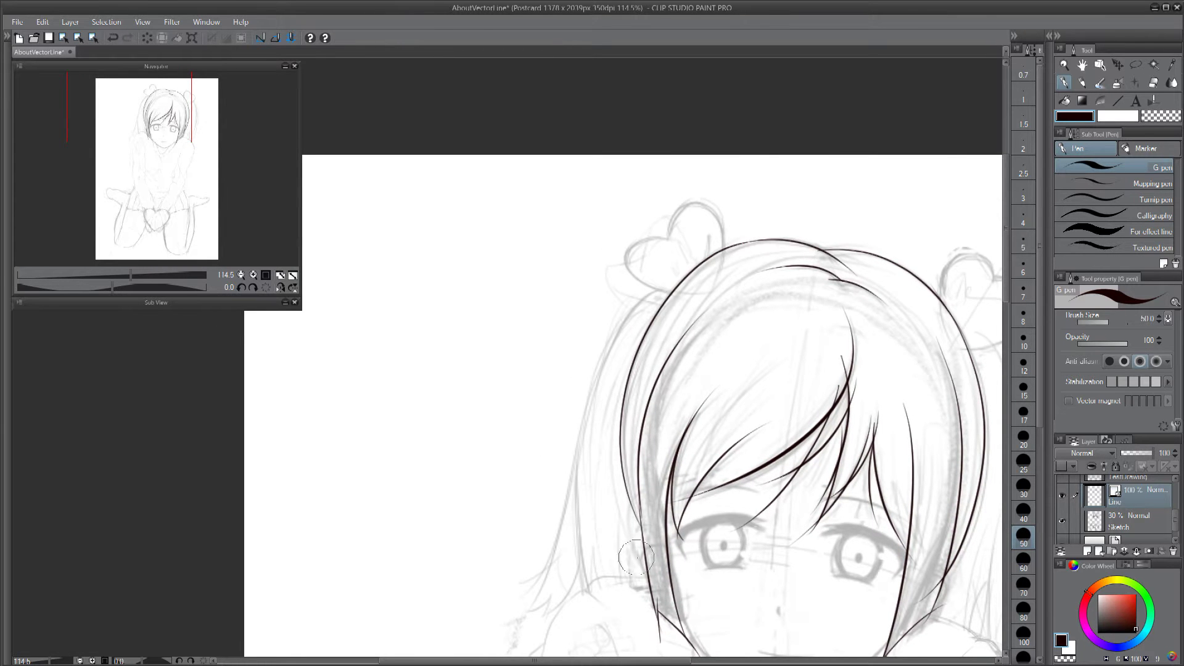
# Step: Ink the left ear and the outer contour and loose strands of the left pigtail
pyautogui.scroll(-3, 636, 558)
pyautogui.moveTo(655, 490); pyautogui.dragTo(641, 414)
pyautogui.moveTo(666, 196); pyautogui.dragTo(624, 580)
pyautogui.hotkey('ctrl', 'z')
pyautogui.moveTo(598, 402); pyautogui.dragTo(600, 517)
pyautogui.hotkey('ctrl', 'z')
pyautogui.moveTo(593, 418); pyautogui.dragTo(623, 539)
pyautogui.moveTo(626, 450); pyautogui.dragTo(635, 517)
pyautogui.moveTo(578, 368); pyautogui.dragTo(529, 569)
pyautogui.hotkey('ctrl', 'z')
pyautogui.hotkey('ctrl', 'z')
pyautogui.moveTo(584, 437); pyautogui.dragTo(553, 575)
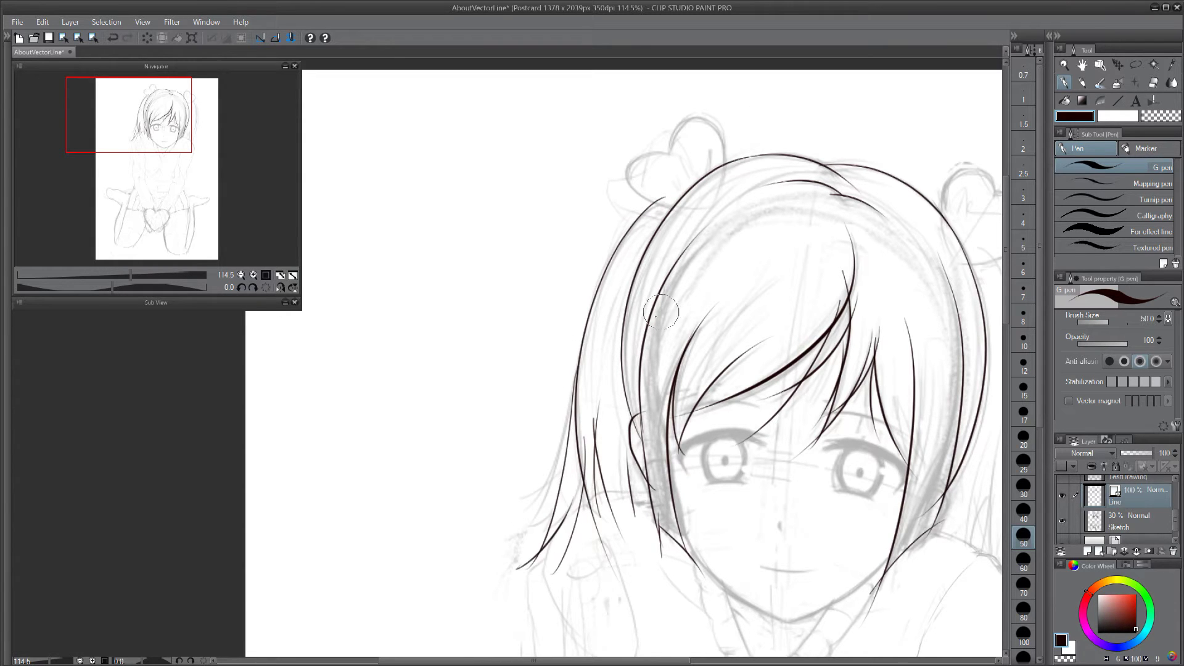
# Step: Ink the right pigtail from its base to the loose strand tips
pyautogui.moveTo(662, 311); pyautogui.dragTo(484, 323)
pyautogui.hotkey('ctrl', 'z')
pyautogui.moveTo(829, 253); pyautogui.dragTo(902, 349)
pyautogui.hotkey('ctrl', 'z')
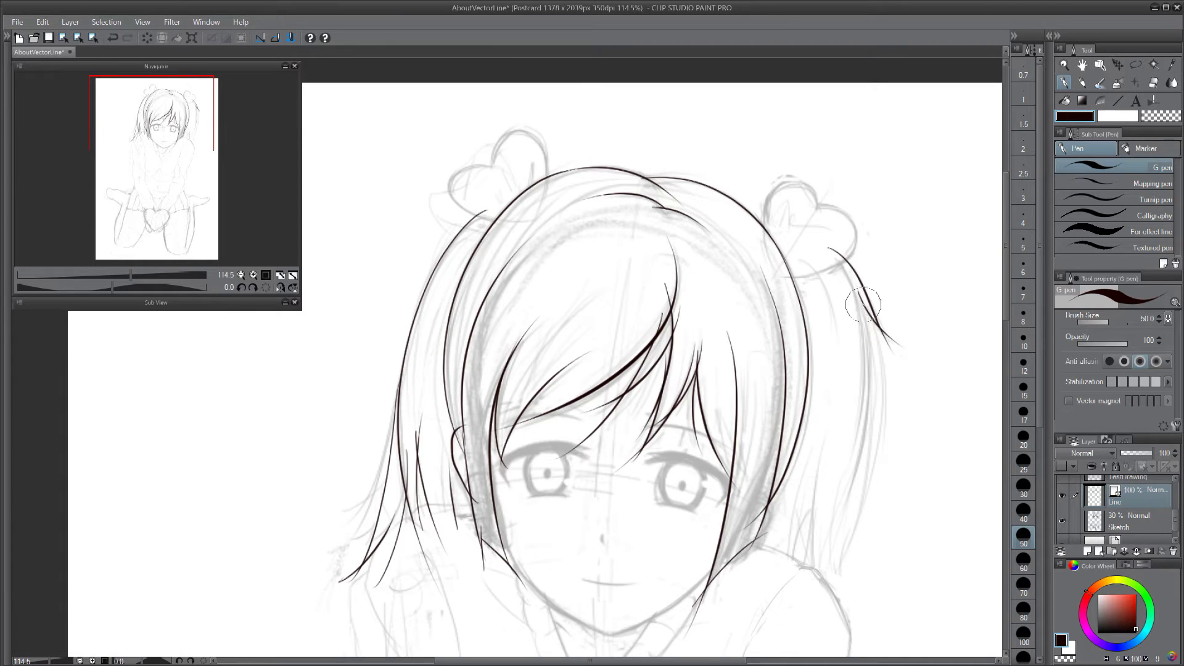
pyautogui.moveTo(868, 310); pyautogui.dragTo(852, 555)
pyautogui.moveTo(825, 426)
pyautogui.mouseDown()
pyautogui.moveTo(814, 537)
pyautogui.moveTo(781, 630)
pyautogui.mouseUp()
pyautogui.moveTo(713, 450); pyautogui.dragTo(656, 391)
pyautogui.moveTo(757, 404); pyautogui.dragTo(774, 570)
pyautogui.moveTo(788, 424); pyautogui.dragTo(772, 545)
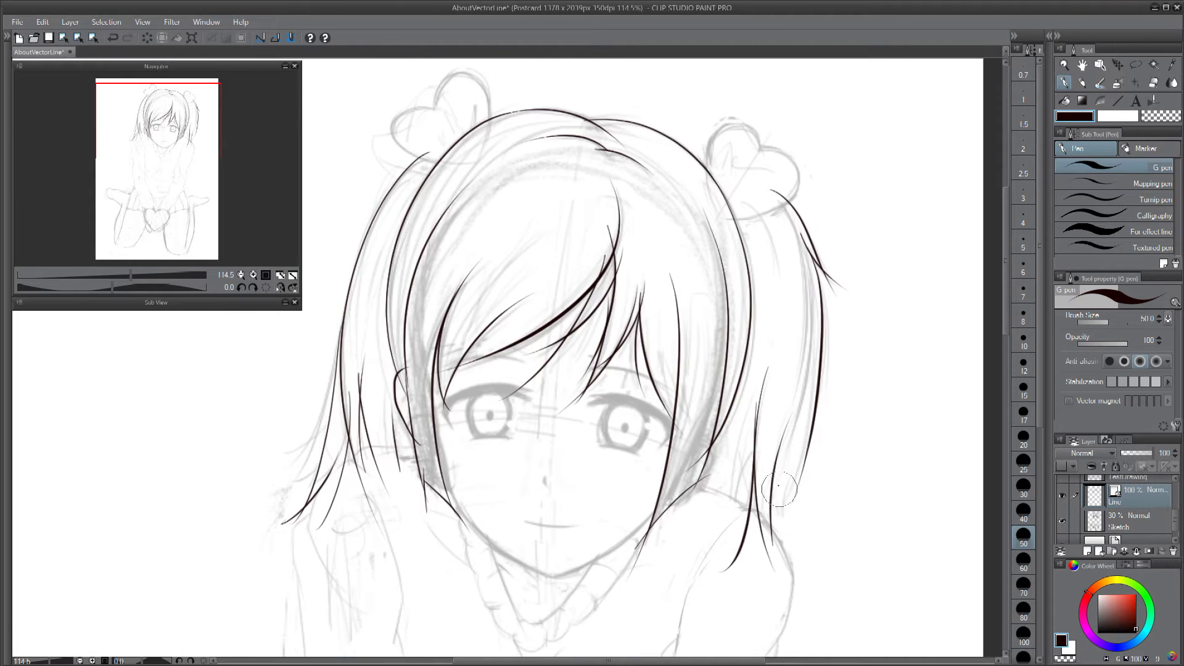
pyautogui.moveTo(775, 468); pyautogui.dragTo(795, 545)
pyautogui.moveTo(808, 435); pyautogui.dragTo(795, 555)
pyautogui.hotkey('ctrl', 'z')
pyautogui.moveTo(748, 197); pyautogui.dragTo(770, 337)
pyautogui.hotkey('ctrl', 'z')
pyautogui.moveTo(747, 196); pyautogui.dragTo(770, 336)
# Step: Ink the outlines of the two heart-shaped hair ornaments
pyautogui.moveTo(488, 185); pyautogui.dragTo(553, 321)
pyautogui.moveTo(529, 299)
pyautogui.mouseDown()
pyautogui.moveTo(471, 235)
pyautogui.moveTo(545, 298)
pyautogui.mouseUp()
pyautogui.hotkey('ctrl', 'z')
pyautogui.hotkey('ctrl', 'z')
pyautogui.moveTo(772, 320); pyautogui.dragTo(829, 291)
pyautogui.moveTo(820, 287); pyautogui.dragTo(801, 350)
pyautogui.moveTo(672, 471); pyautogui.dragTo(721, 342)
# Step: Ink the jawline from both cheeks down to the chin
pyautogui.moveTo(550, 485); pyautogui.dragTo(665, 581)
pyautogui.hotkey('ctrl', 'z')
pyautogui.moveTo(670, 564); pyautogui.dragTo(612, 495)
pyautogui.hotkey('ctrl', 'z')
pyautogui.moveTo(606, 513)
pyautogui.mouseDown()
pyautogui.moveTo(716, 458)
pyautogui.moveTo(757, 411)
pyautogui.mouseUp()
pyautogui.hotkey('ctrl', 'z')
# Step: Ink the mouth and the small nose mark on the face
pyautogui.moveTo(581, 498); pyautogui.dragTo(611, 513)
pyautogui.hotkey('ctrl', 'z')
pyautogui.moveTo(581, 462); pyautogui.dragTo(636, 466)
pyautogui.moveTo(604, 415); pyautogui.dragTo(605, 425)
pyautogui.moveTo(547, 352); pyautogui.dragTo(555, 390)
pyautogui.hotkey('ctrl', 'z')
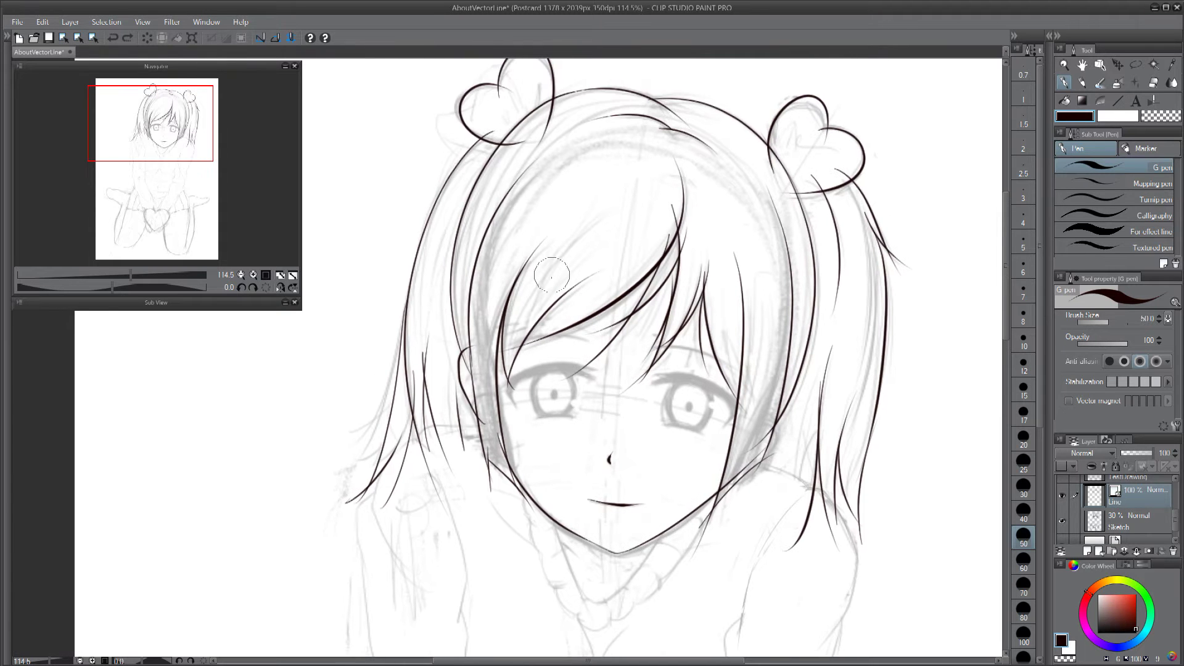
# Step: Choose the Vector eraser and hide the Sketch layer so only the line art shows
pyautogui.press('e')
pyautogui.click(1097, 223)
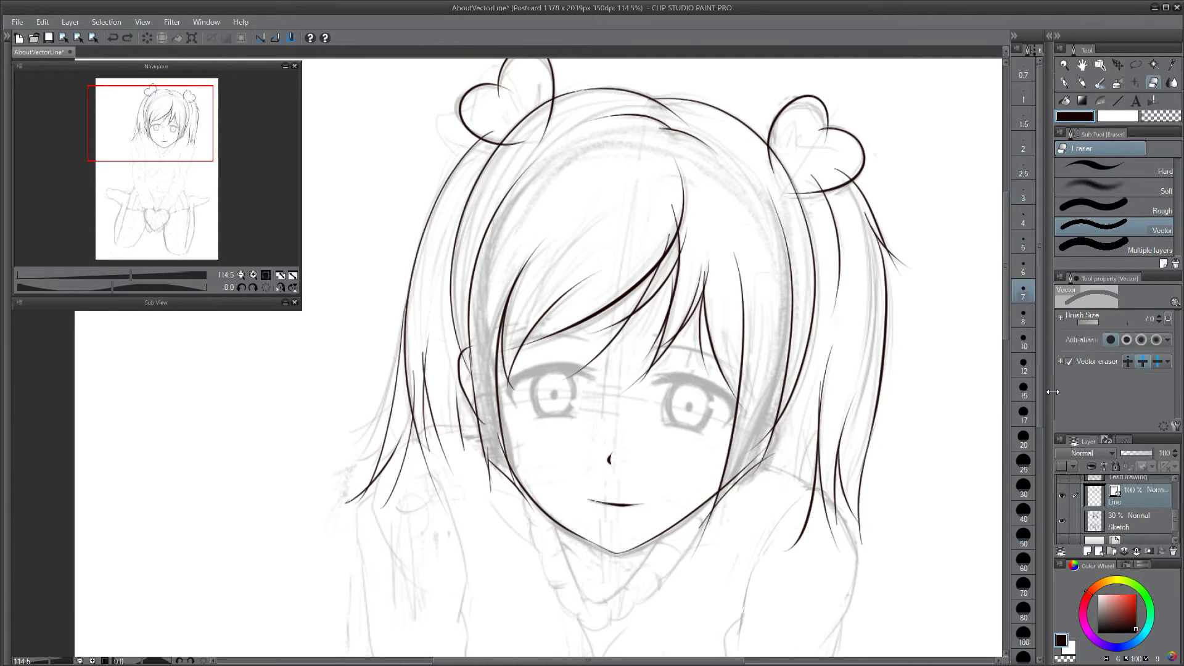
pyautogui.click(1064, 522)
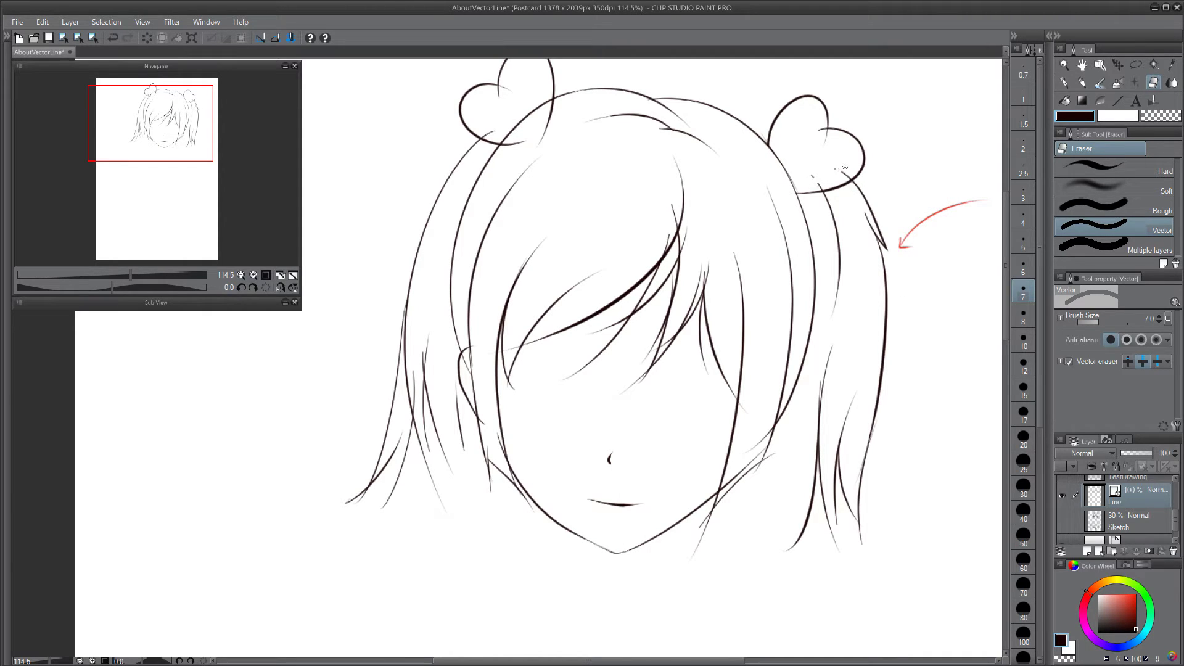
# Step: Trim the overshooting line ends at the right heart ornament, the right pigtail and the right side of the jaw
pyautogui.moveTo(747, 154); pyautogui.dragTo(736, 120)
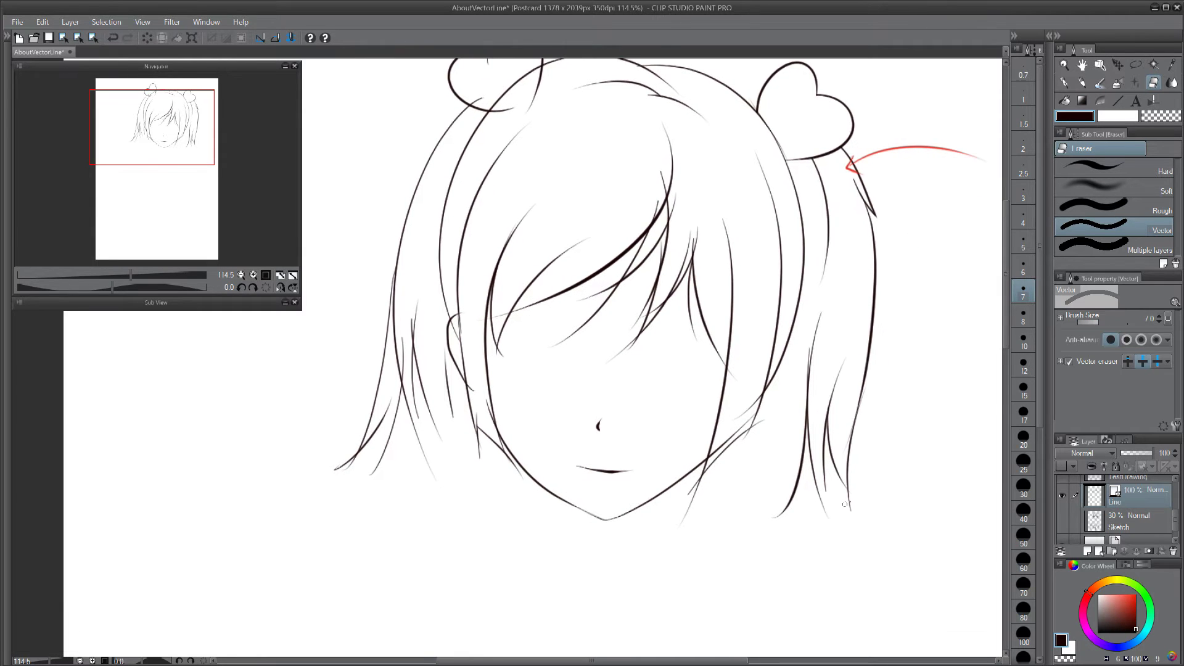
pyautogui.moveTo(867, 390); pyautogui.dragTo(859, 397)
pyautogui.hotkey('ctrl', 'z')
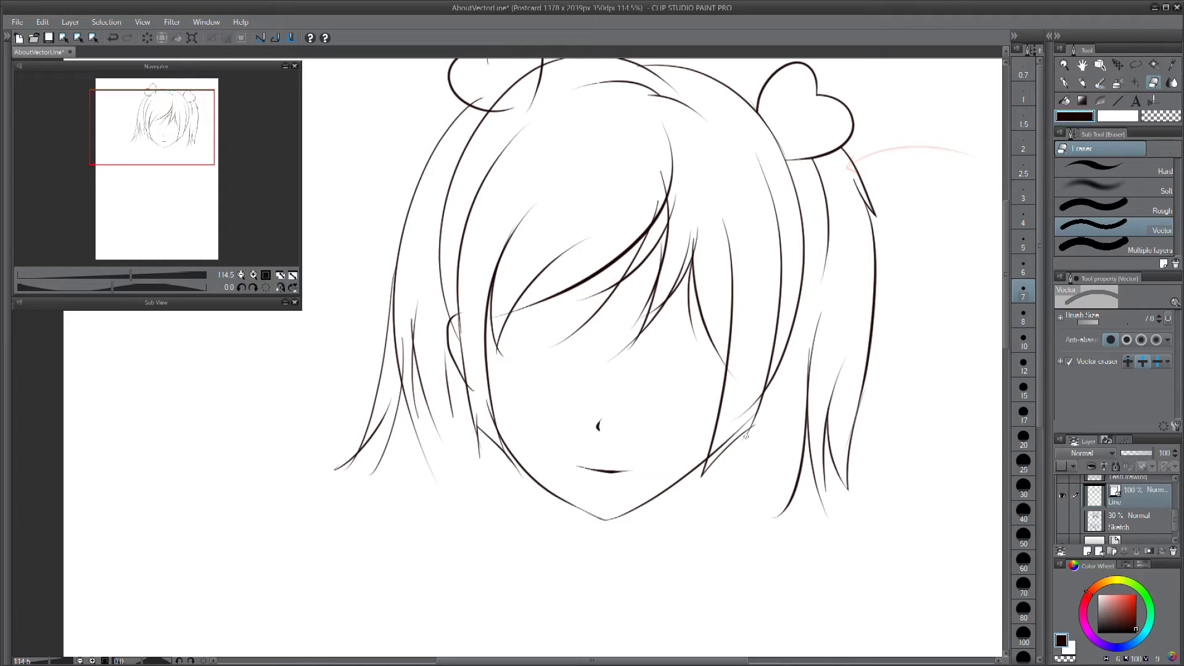
pyautogui.press('space')
pyautogui.moveTo(733, 426)
pyautogui.mouseDown()
pyautogui.moveTo(745, 408)
pyautogui.moveTo(729, 376)
pyautogui.mouseUp()
pyautogui.click(595, 283)
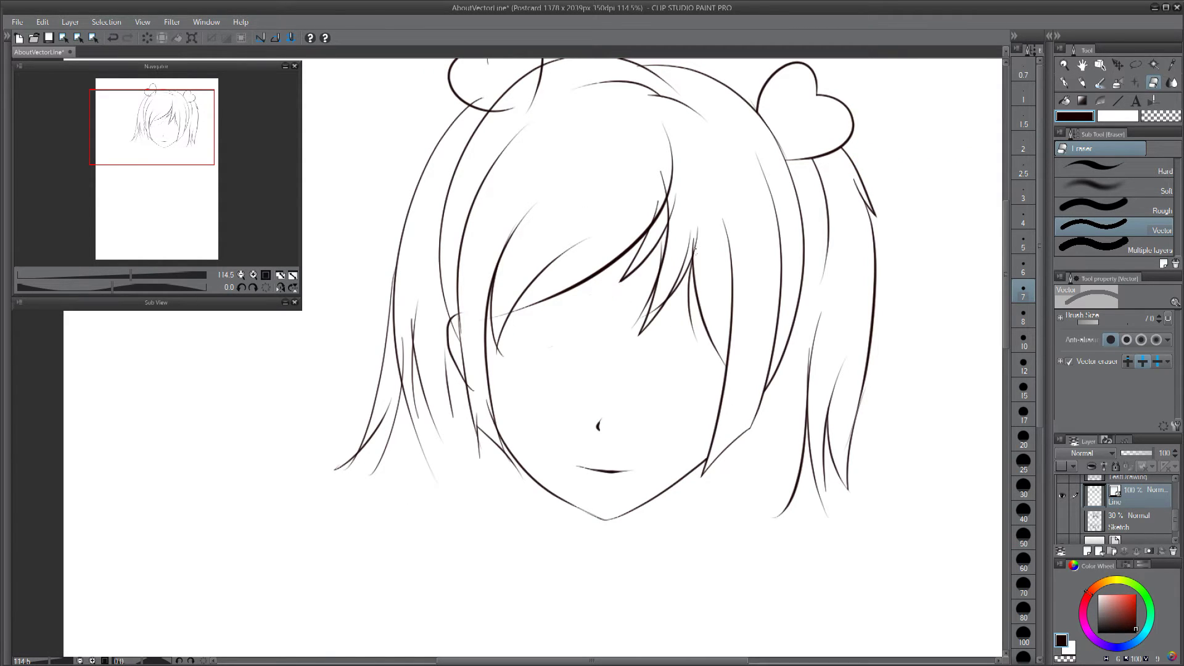
# Step: Erase the overshooting ends of the crossing fringe strands up to their intersections
pyautogui.hotkey('ctrl', 'z')
pyautogui.hotkey('ctrl', 'z')
pyautogui.moveTo(545, 339); pyautogui.dragTo(648, 327)
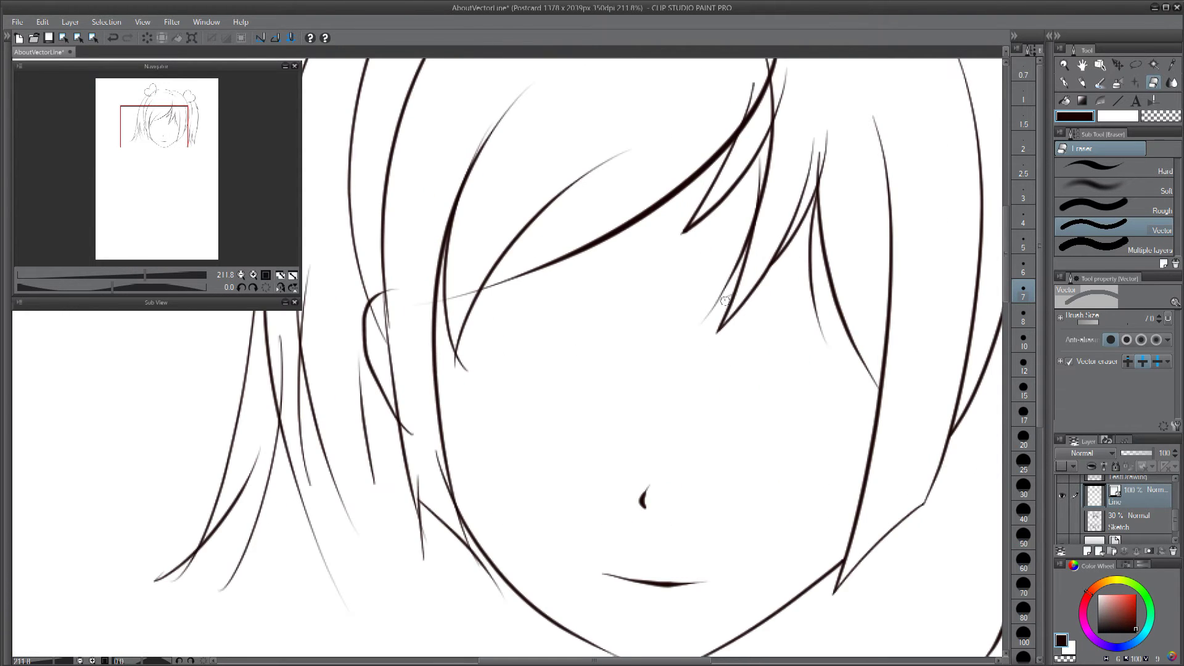
pyautogui.hotkey('ctrl', 'z')
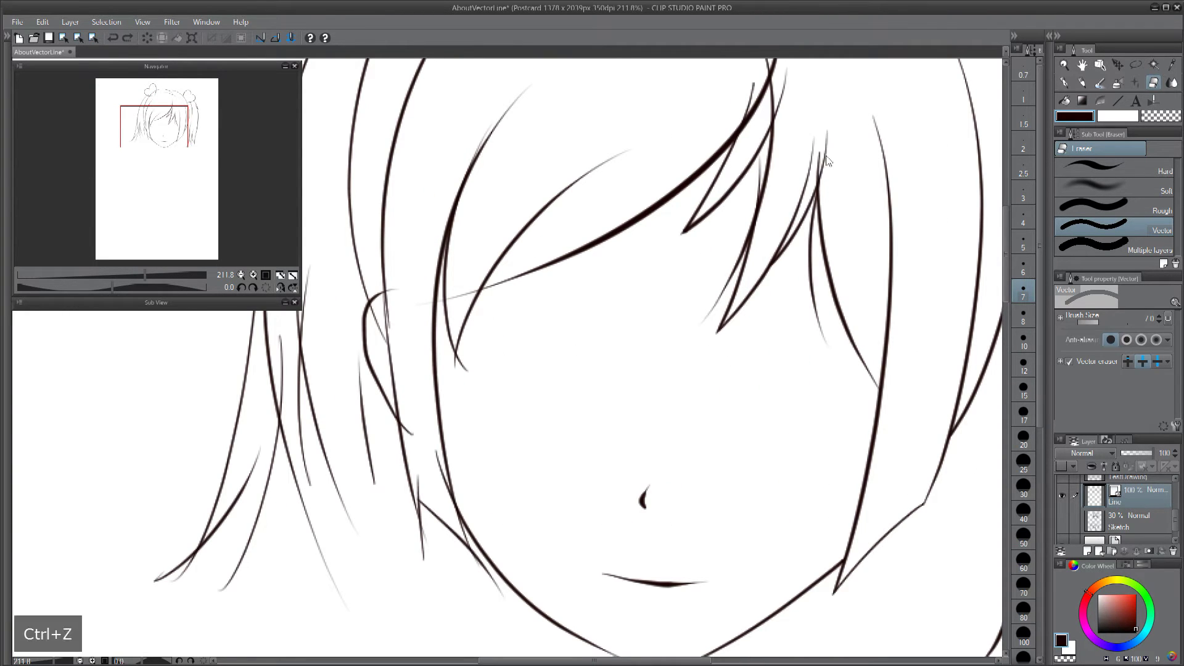
pyautogui.moveTo(829, 134); pyautogui.dragTo(818, 239)
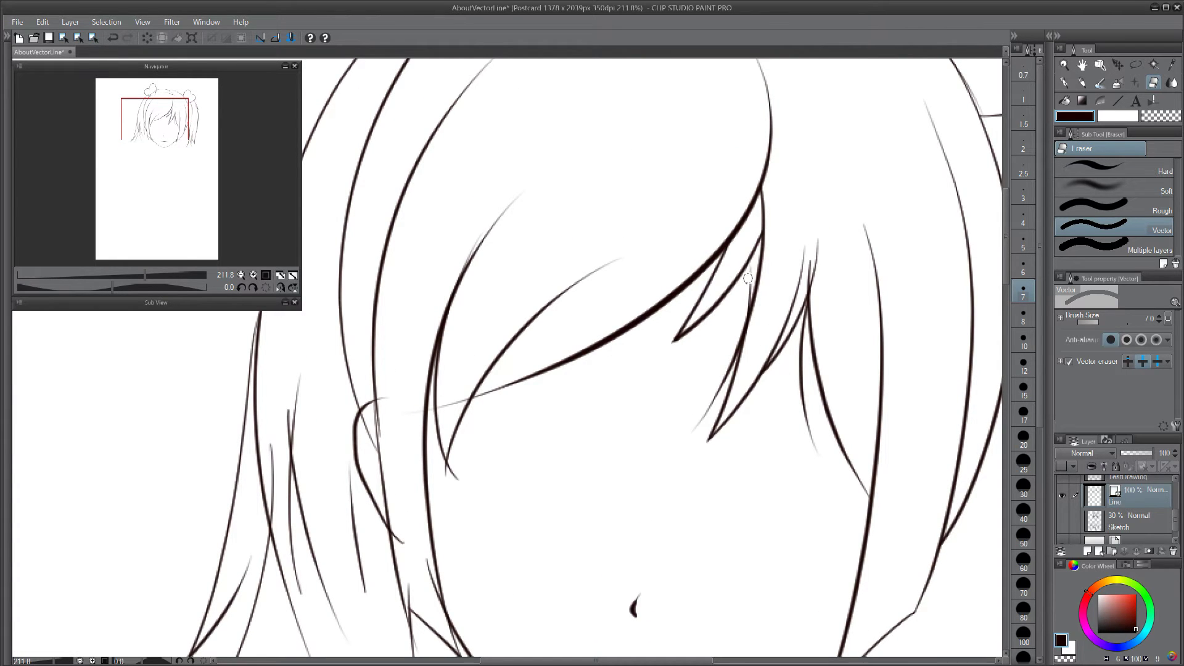
pyautogui.moveTo(434, 307); pyautogui.dragTo(475, 311)
pyautogui.moveTo(425, 432); pyautogui.dragTo(409, 357)
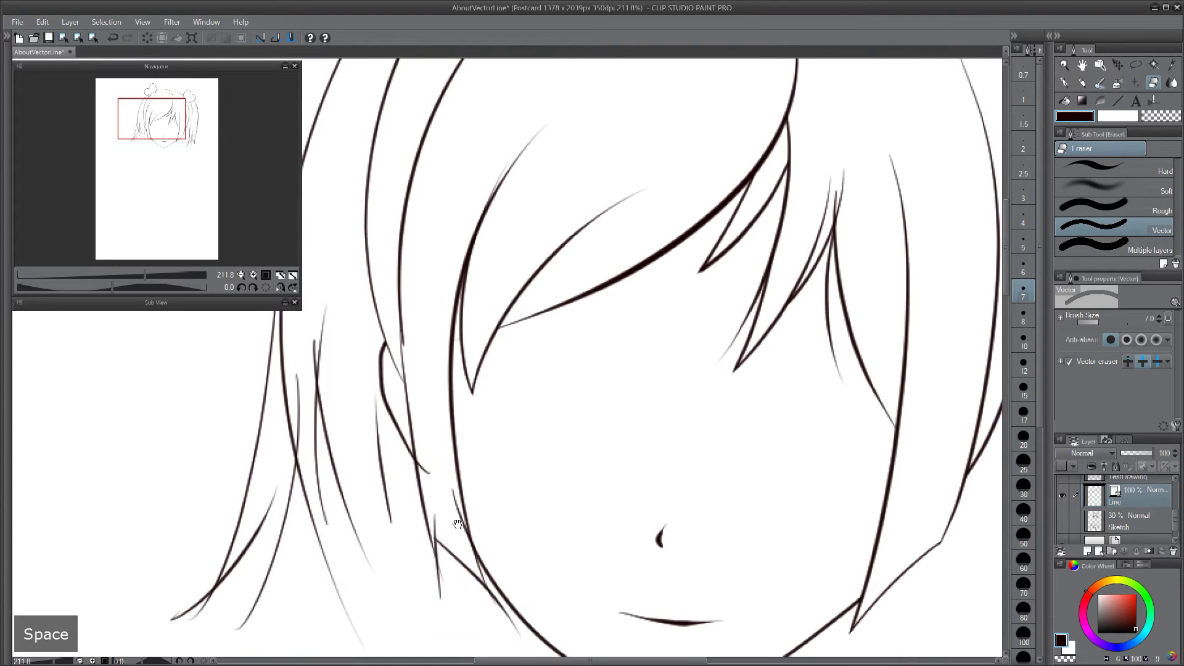
# Step: Trim the overshooting lines around the left ear, the left cheek and the left pigtail
pyautogui.moveTo(491, 601); pyautogui.dragTo(504, 598)
pyautogui.moveTo(447, 577); pyautogui.dragTo(431, 586)
pyautogui.moveTo(420, 520); pyautogui.dragTo(498, 571)
pyautogui.moveTo(382, 436)
pyautogui.mouseDown()
pyautogui.moveTo(351, 475)
pyautogui.moveTo(382, 454)
pyautogui.mouseUp()
pyautogui.hotkey('ctrl', 'z')
pyautogui.hotkey('ctrl', 'z')
pyautogui.moveTo(409, 390); pyautogui.dragTo(389, 404)
pyautogui.press('space')
pyautogui.moveTo(505, 525); pyautogui.dragTo(500, 513)
pyautogui.press('space')
# Step: Trim the overlapping lines where the left heart ornament meets the head and pigtail outlines
pyautogui.moveTo(513, 622)
pyautogui.mouseDown()
pyautogui.moveTo(524, 627)
pyautogui.moveTo(441, 457)
pyautogui.mouseUp()
pyautogui.moveTo(755, 322)
pyautogui.mouseDown()
pyautogui.moveTo(695, 389)
pyautogui.moveTo(638, 372)
pyautogui.mouseUp()
pyautogui.moveTo(864, 323)
pyautogui.mouseDown()
pyautogui.moveTo(835, 521)
pyautogui.moveTo(862, 601)
pyautogui.mouseUp()
pyautogui.press('space')
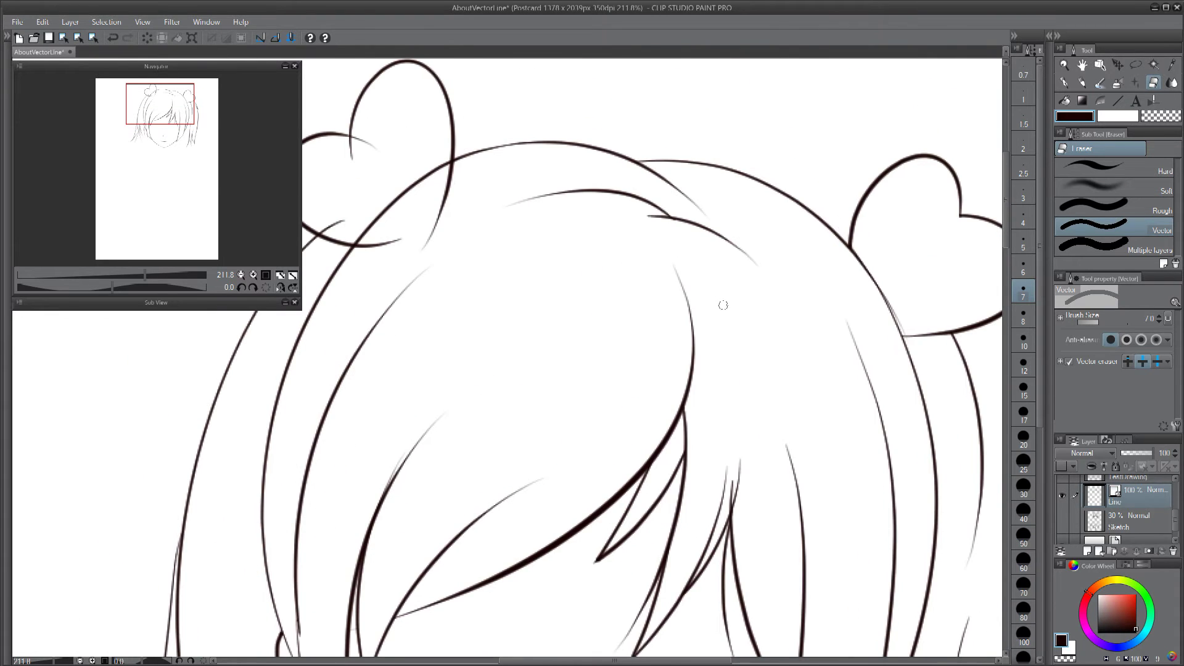
pyautogui.press('space')
pyautogui.moveTo(633, 316); pyautogui.dragTo(748, 381)
pyautogui.moveTo(499, 314); pyautogui.dragTo(573, 262)
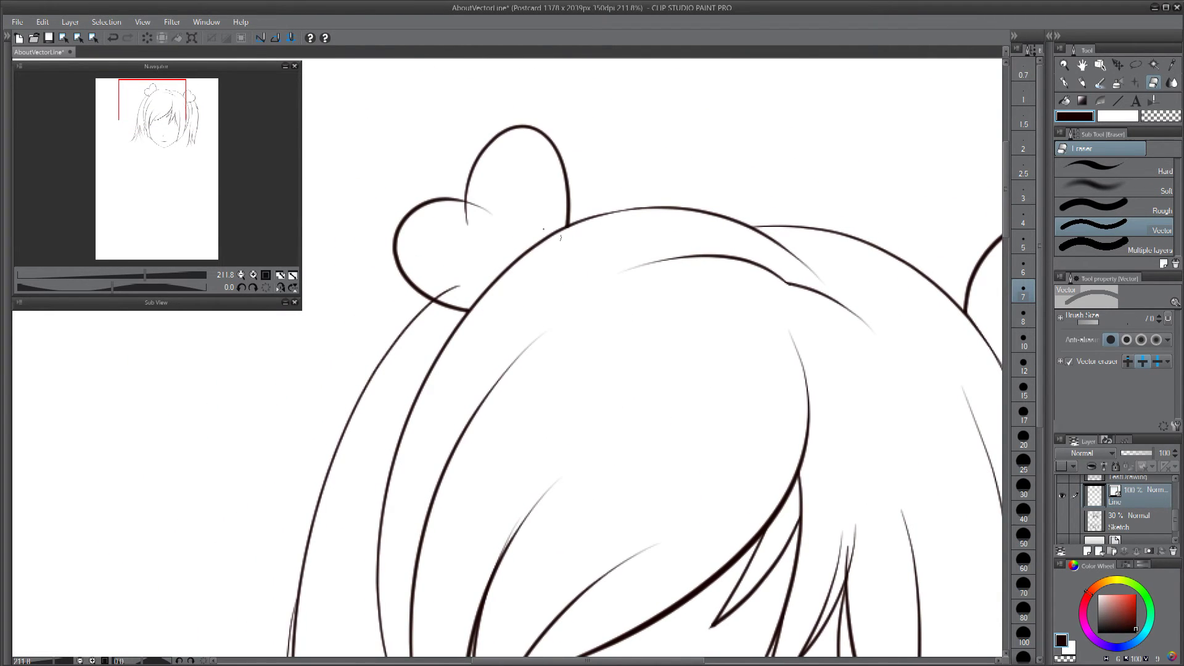
pyautogui.moveTo(454, 298); pyautogui.dragTo(445, 285)
# Step: Undo the last erasure and show the Sketch layer again beneath the line art
pyautogui.press('space')
pyautogui.moveTo(671, 419); pyautogui.dragTo(616, 263)
pyautogui.hotkey('alt', 'space')
pyautogui.moveTo(725, 278); pyautogui.dragTo(653, 278)
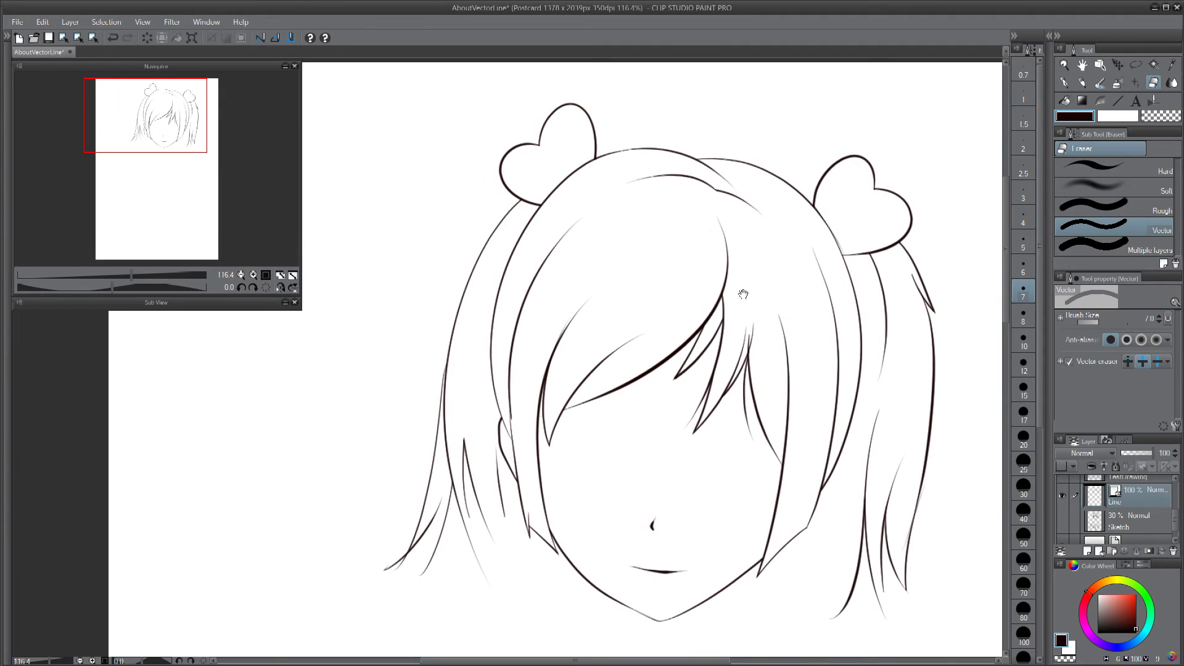
pyautogui.hotkey('ctrl', 'z')
pyautogui.click(1063, 519)
pyautogui.hotkey('alt', 'space')
pyautogui.moveTo(619, 356)
pyautogui.mouseDown()
pyautogui.moveTo(663, 357)
pyautogui.moveTo(639, 366)
pyautogui.mouseUp()
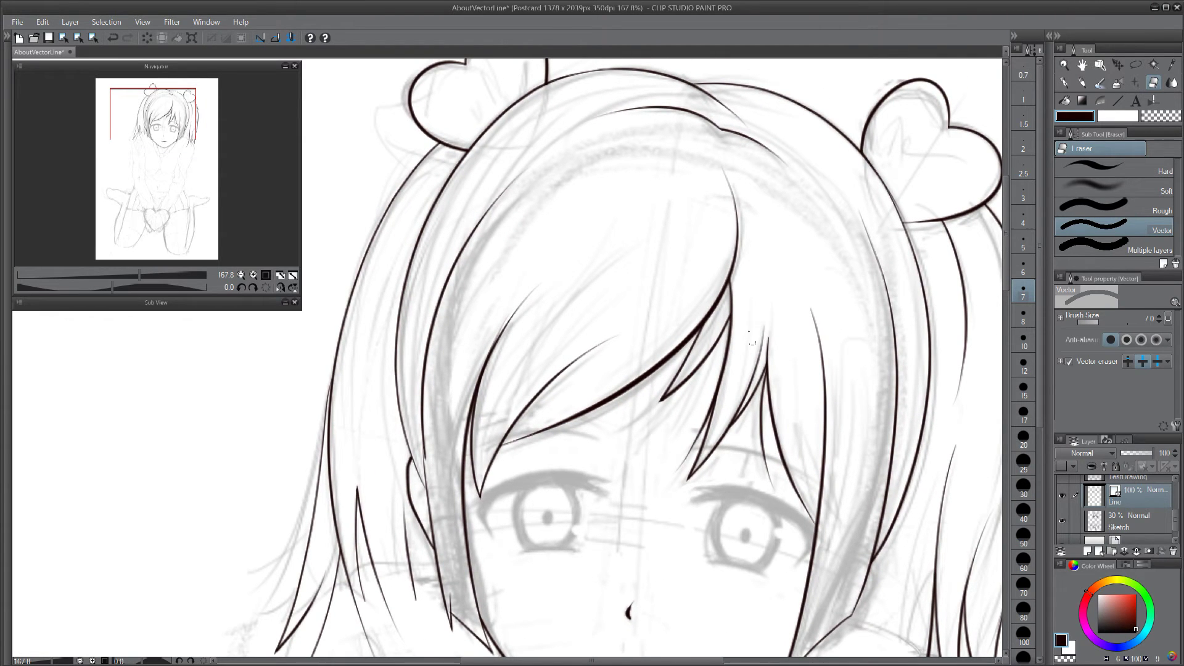
# Step: Select the short inner fringe strand above the right eye and adjust its control points
pyautogui.keyDown('ctrl'); pyautogui.click(764, 439); pyautogui.keyUp('ctrl')
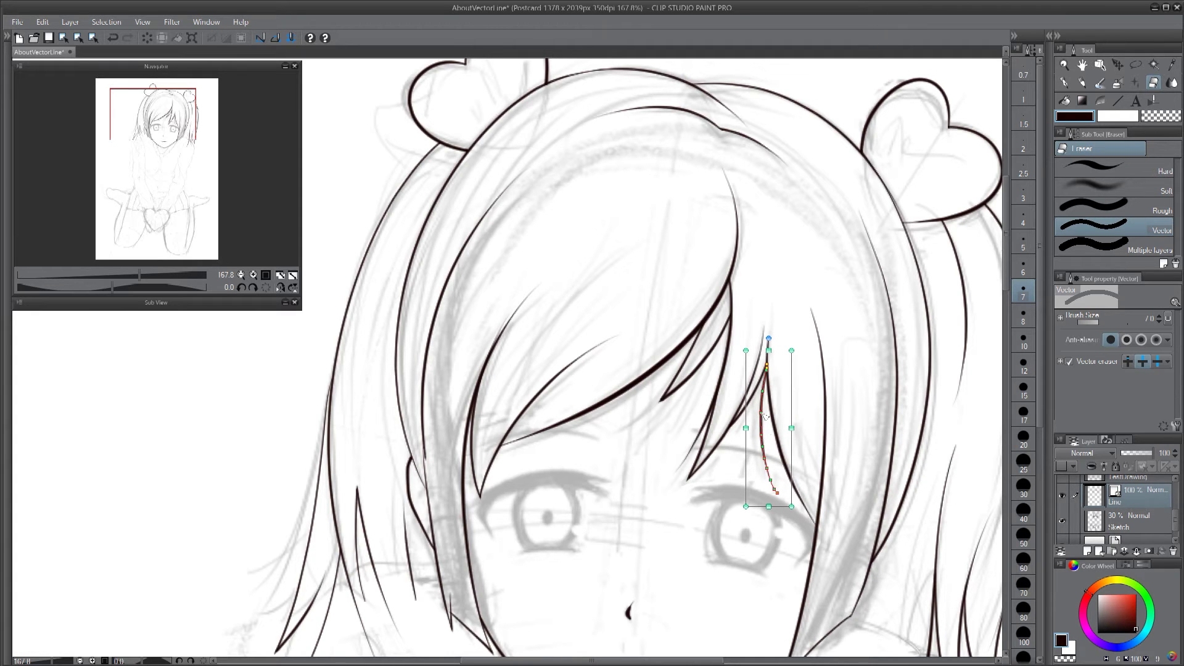
pyautogui.moveTo(761, 413); pyautogui.dragTo(765, 413)
pyautogui.keyDown('ctrl'); pyautogui.click(765, 391); pyautogui.keyUp('ctrl')
pyautogui.press('Delete')
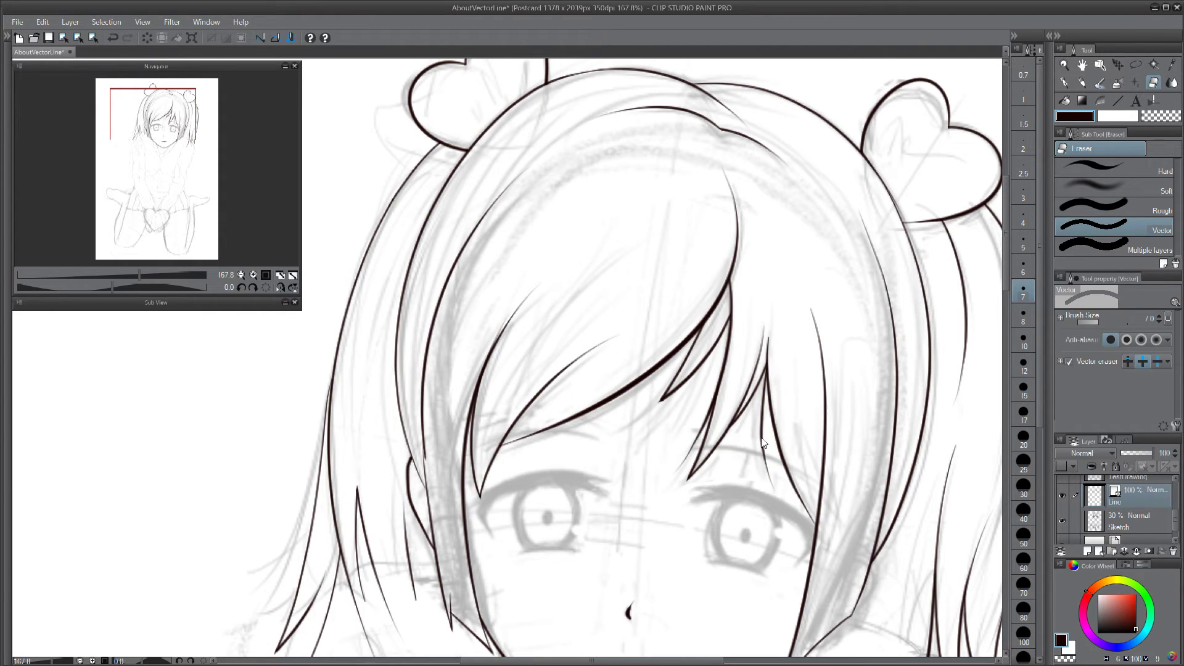
pyautogui.keyDown('ctrl'); pyautogui.click(763, 440); pyautogui.keyUp('ctrl')
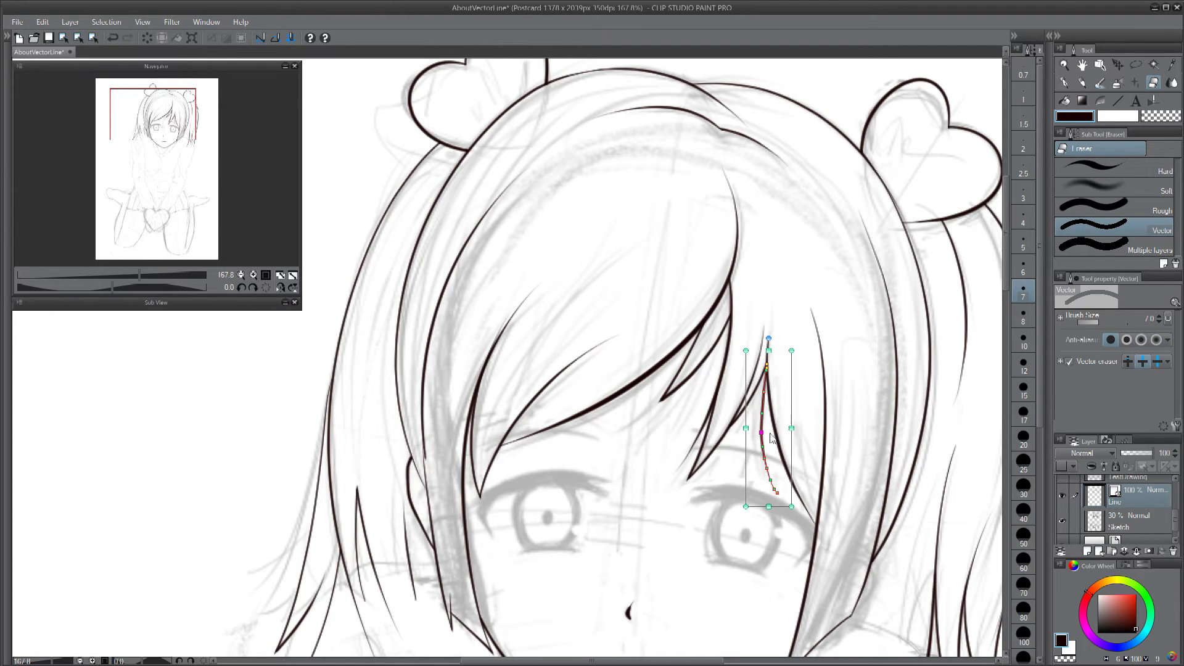
# Step: Move the control points near the lower end of the right pigtail's outer strand down toward its tip
pyautogui.press('space')
pyautogui.moveTo(742, 502); pyautogui.dragTo(585, 365)
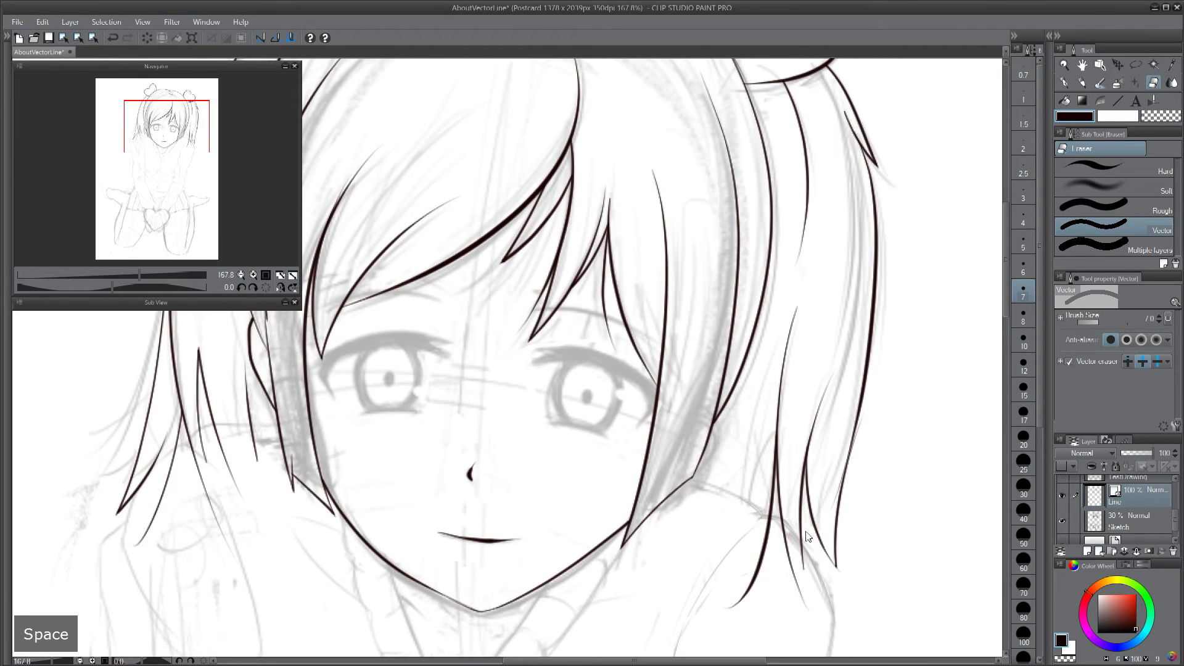
pyautogui.keyDown('ctrl'); pyautogui.click(837, 494); pyautogui.keyUp('ctrl')
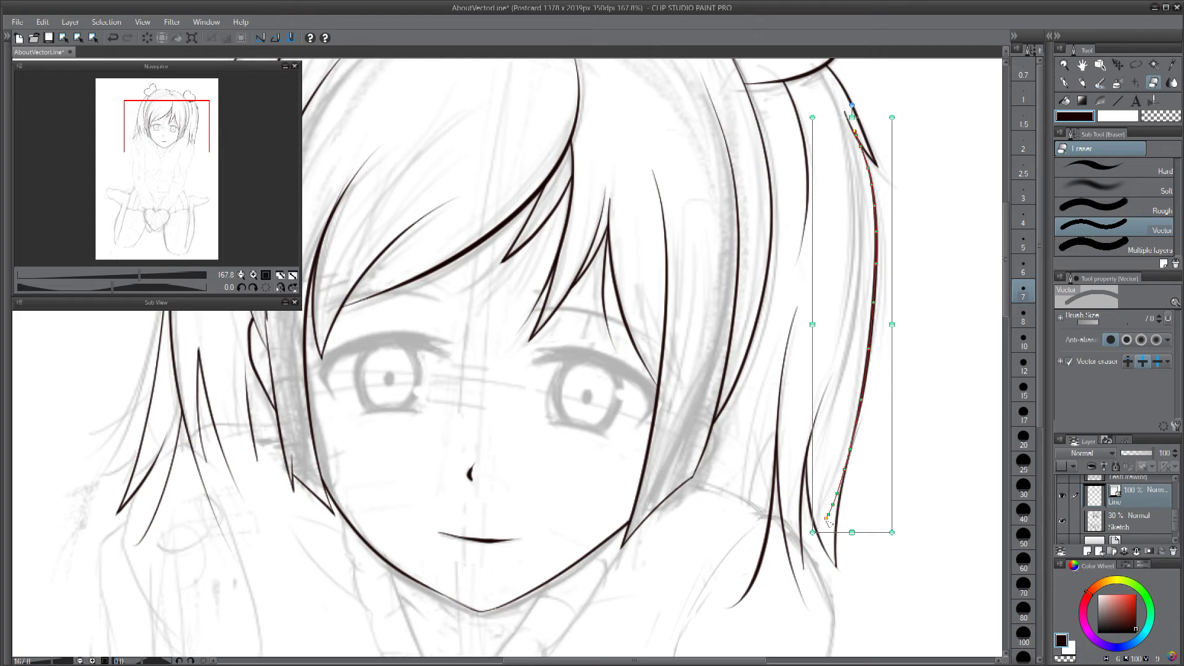
pyautogui.moveTo(837, 493); pyautogui.dragTo(839, 496)
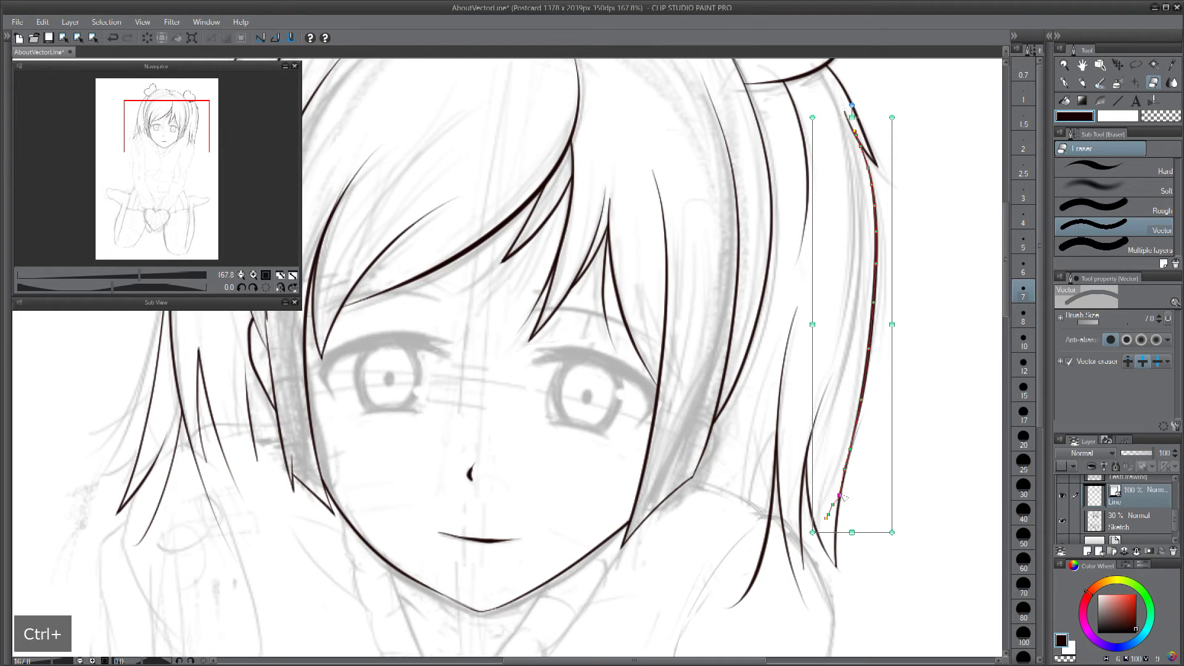
pyautogui.moveTo(840, 496); pyautogui.dragTo(836, 518)
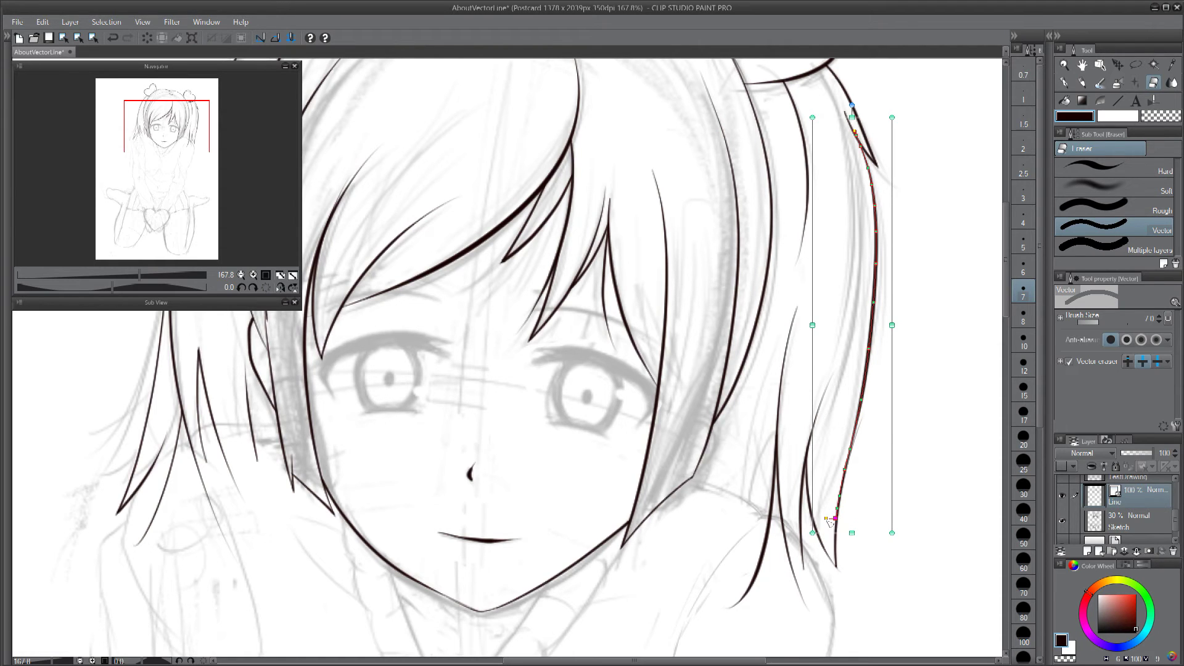
# Step: Reshape the upper part of the right pigtail's outer strand by moving its control point
pyautogui.moveTo(797, 336); pyautogui.dragTo(821, 445)
pyautogui.keyDown('ctrl'); pyautogui.click(874, 235); pyautogui.keyUp('ctrl')
pyautogui.moveTo(900, 275); pyautogui.dragTo(908, 288)
# Step: Select the hair strand framing the face's left side, the short inner fringe strand and a left pigtail strand to examine their control points
pyautogui.moveTo(762, 282); pyautogui.dragTo(854, 348)
pyautogui.moveTo(574, 346); pyautogui.dragTo(708, 232)
pyautogui.keyDown('ctrl'); pyautogui.click(535, 564); pyautogui.keyUp('ctrl')
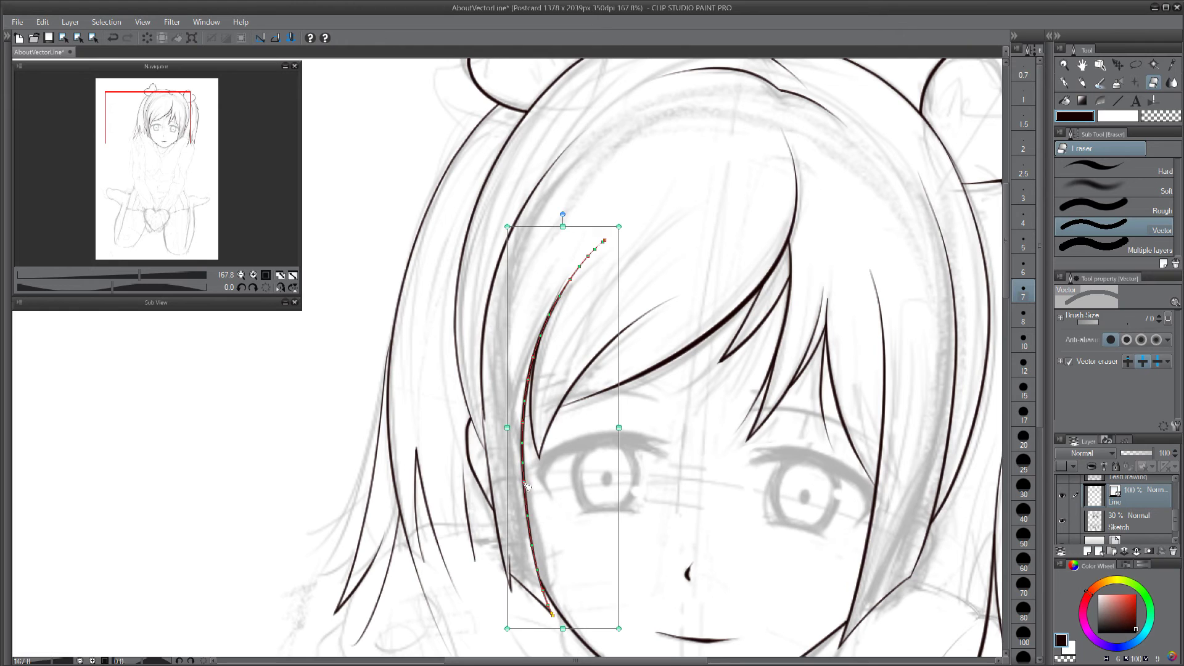
pyautogui.moveTo(527, 489); pyautogui.dragTo(531, 428)
pyautogui.keyDown('ctrl'); pyautogui.click(732, 230); pyautogui.keyUp('ctrl')
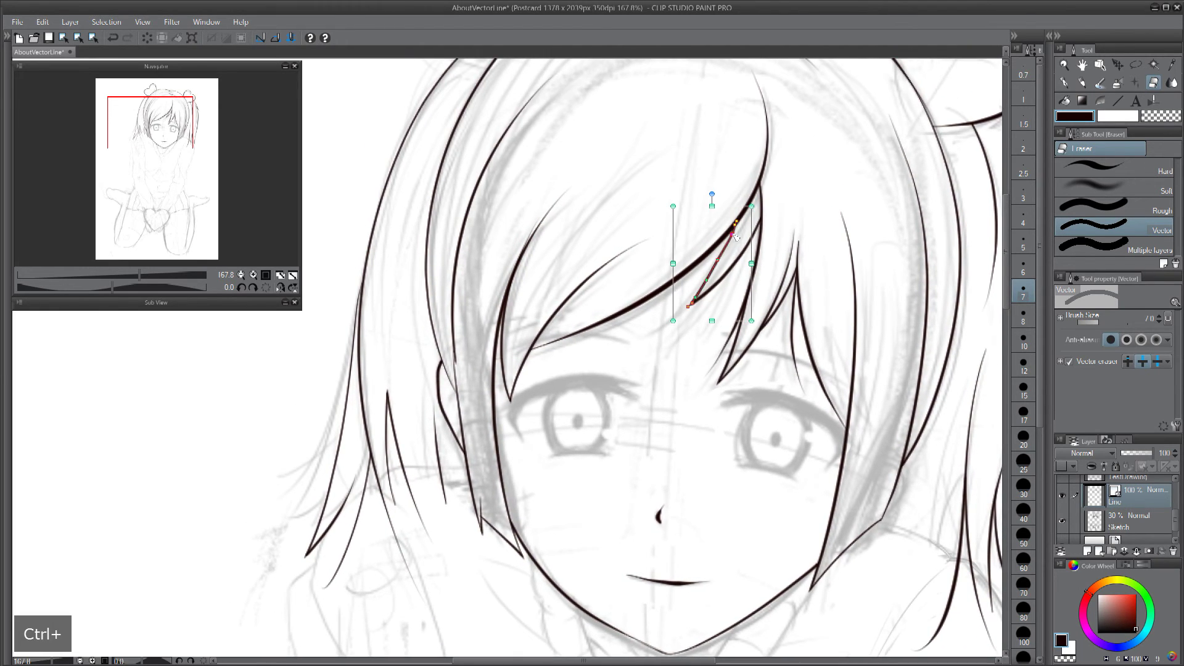
pyautogui.moveTo(684, 371); pyautogui.dragTo(708, 340)
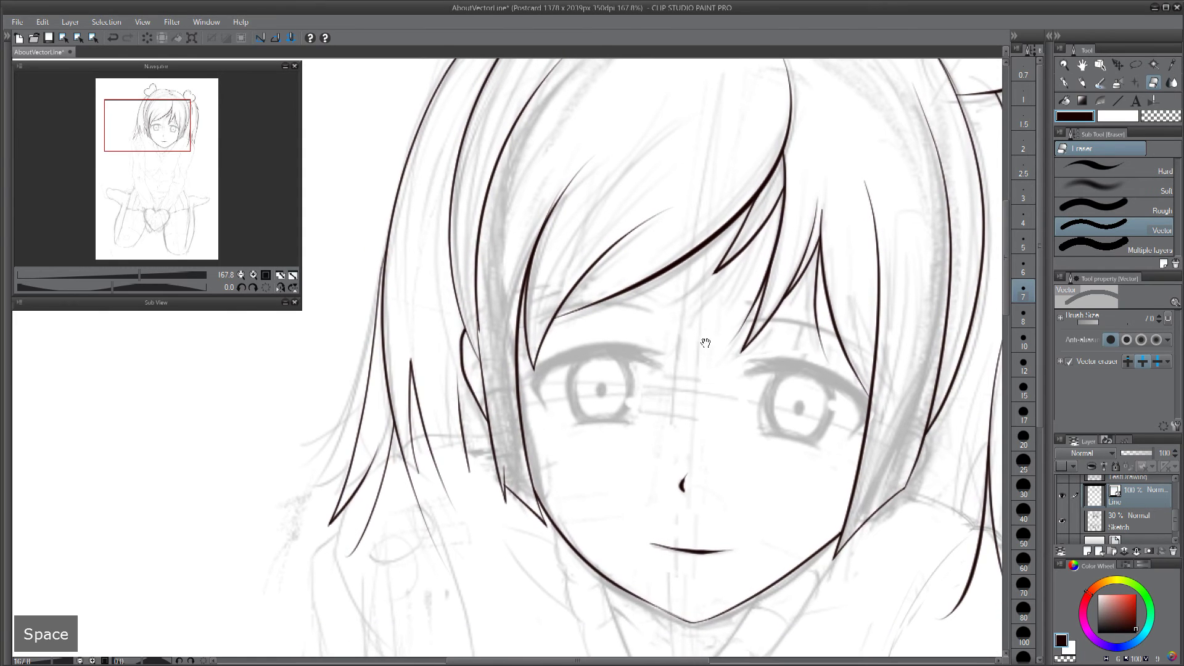
pyautogui.moveTo(382, 308); pyautogui.dragTo(443, 348)
pyautogui.keyDown('ctrl'); pyautogui.click(439, 347); pyautogui.keyUp('ctrl')
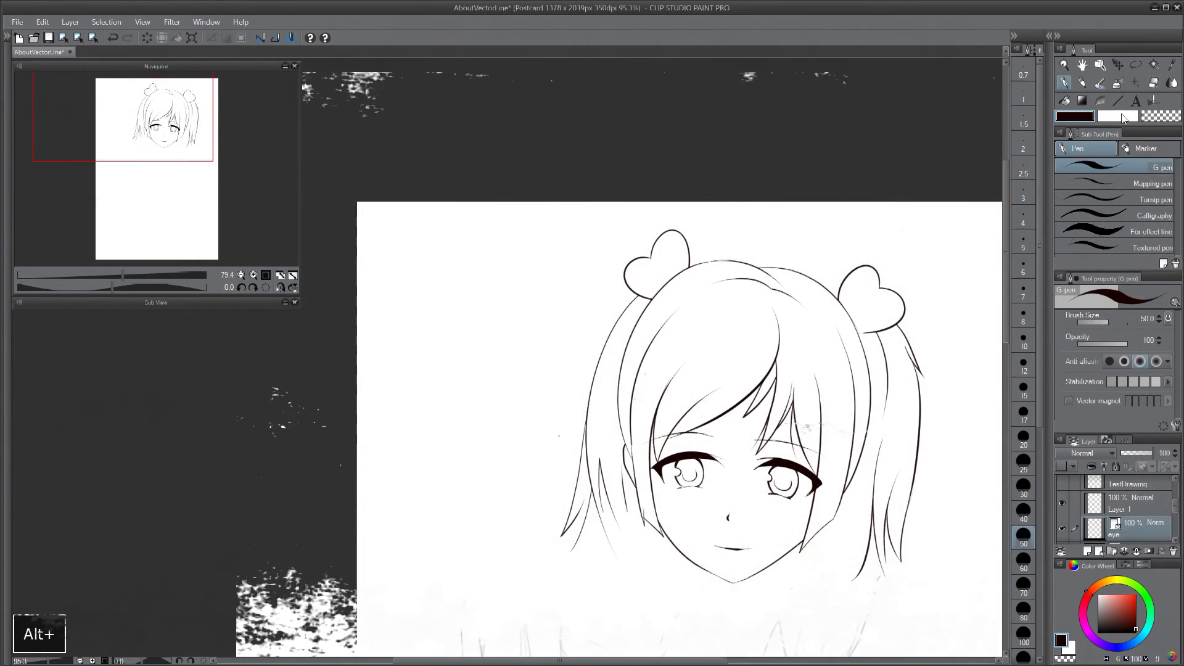
# Step: Thin the long sweeping fringe line on the Line layer with Correct line width, using Scale down width at 0.90
pyautogui.click(1154, 101)
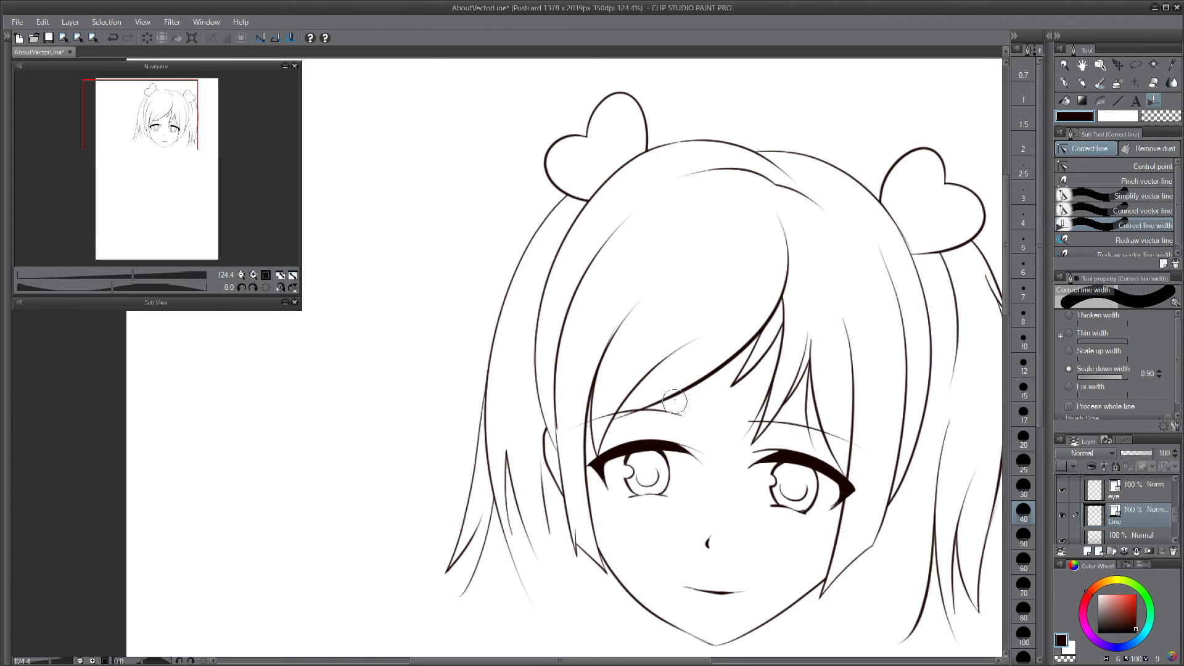
pyautogui.moveTo(674, 400); pyautogui.dragTo(780, 318)
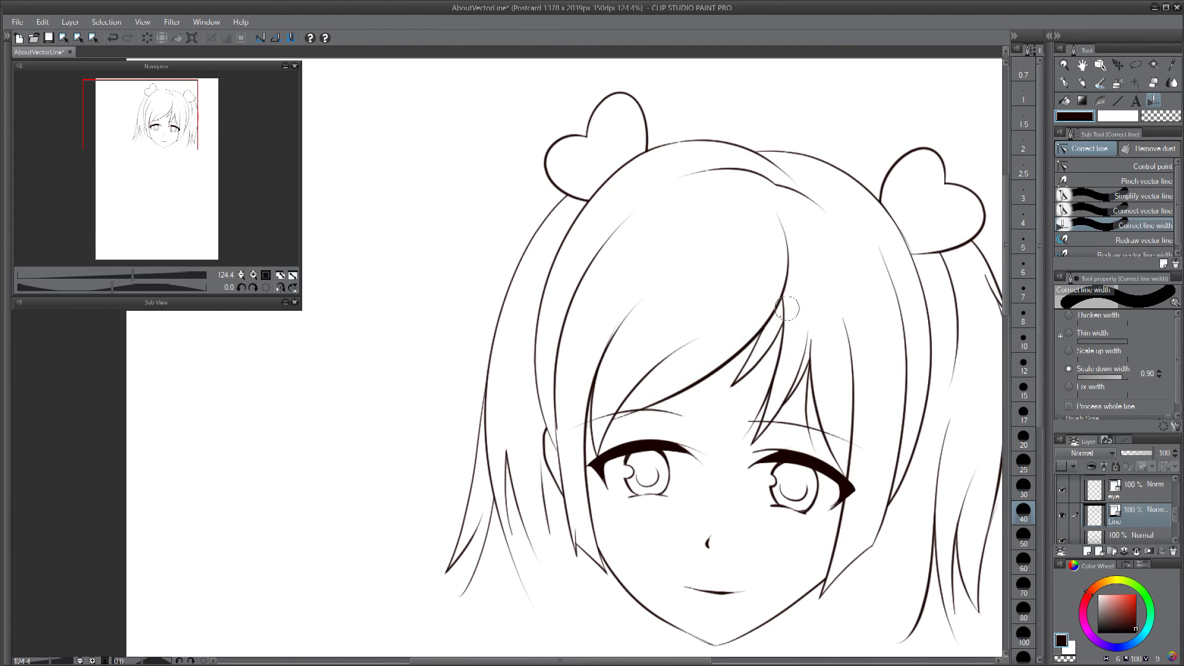
pyautogui.hotkey('ctrl', 'z')
pyautogui.moveTo(670, 400); pyautogui.dragTo(777, 303)
pyautogui.moveTo(672, 396); pyautogui.dragTo(781, 301)
pyautogui.moveTo(671, 401); pyautogui.dragTo(762, 324)
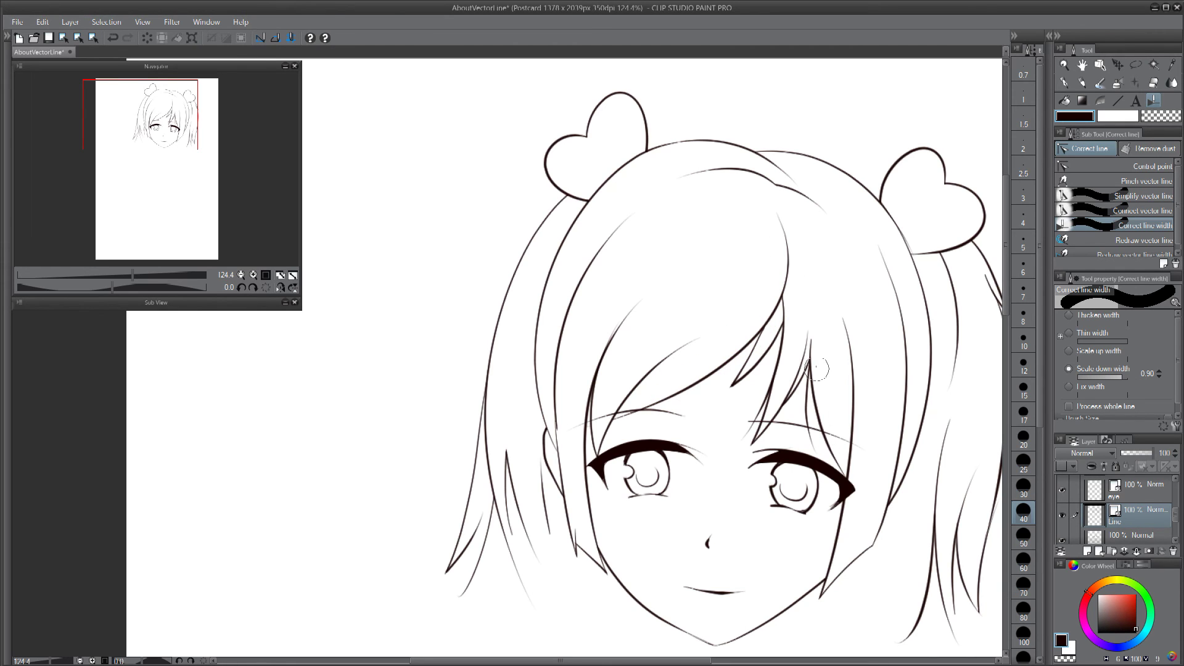
# Step: Thin the lower inner strand of the right pigtail and the hair strand framing the left side of the face
pyautogui.moveTo(909, 637)
pyautogui.mouseDown()
pyautogui.moveTo(928, 551)
pyautogui.moveTo(919, 541)
pyautogui.mouseUp()
pyautogui.moveTo(585, 415); pyautogui.dragTo(618, 333)
pyautogui.moveTo(584, 416); pyautogui.dragTo(614, 336)
# Step: Thin the right end of the long fringe line, the short fringe strands below it and the short left pigtail strand
pyautogui.moveTo(658, 401); pyautogui.dragTo(770, 314)
pyautogui.moveTo(707, 406); pyautogui.dragTo(765, 340)
pyautogui.moveTo(709, 404); pyautogui.dragTo(766, 338)
pyautogui.moveTo(722, 403); pyautogui.dragTo(771, 333)
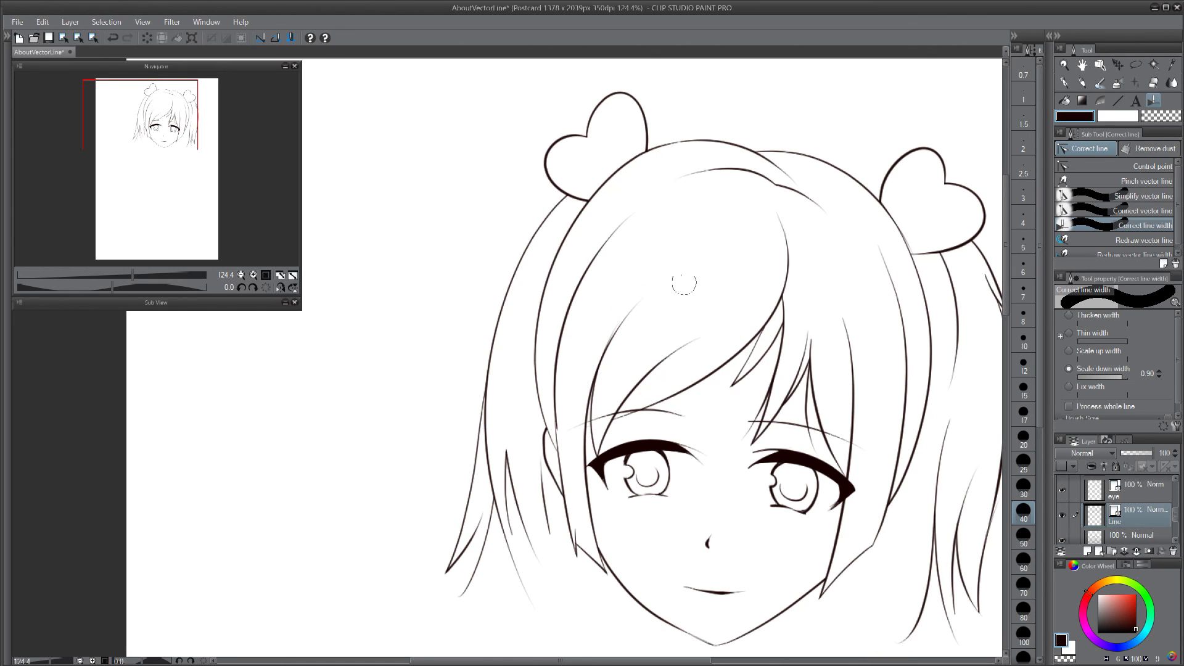
pyautogui.moveTo(505, 454); pyautogui.dragTo(511, 501)
# Step: Switch the line width correction to Thicken width and thicken the outlines of both heart-shaped hair ornaments
pyautogui.click(1070, 316)
pyautogui.moveTo(579, 188)
pyautogui.mouseDown()
pyautogui.moveTo(588, 133)
pyautogui.moveTo(626, 93)
pyautogui.mouseUp()
pyautogui.moveTo(932, 147)
pyautogui.mouseDown()
pyautogui.moveTo(943, 177)
pyautogui.moveTo(922, 259)
pyautogui.mouseUp()
pyautogui.press('space')
pyautogui.moveTo(714, 590)
pyautogui.mouseDown()
pyautogui.moveTo(710, 550)
pyautogui.moveTo(743, 551)
pyautogui.moveTo(685, 547)
pyautogui.mouseUp()
# Step: Switch the line width correction back to Scale down width and review the whole head
pyautogui.click(1101, 376)
pyautogui.press('space')
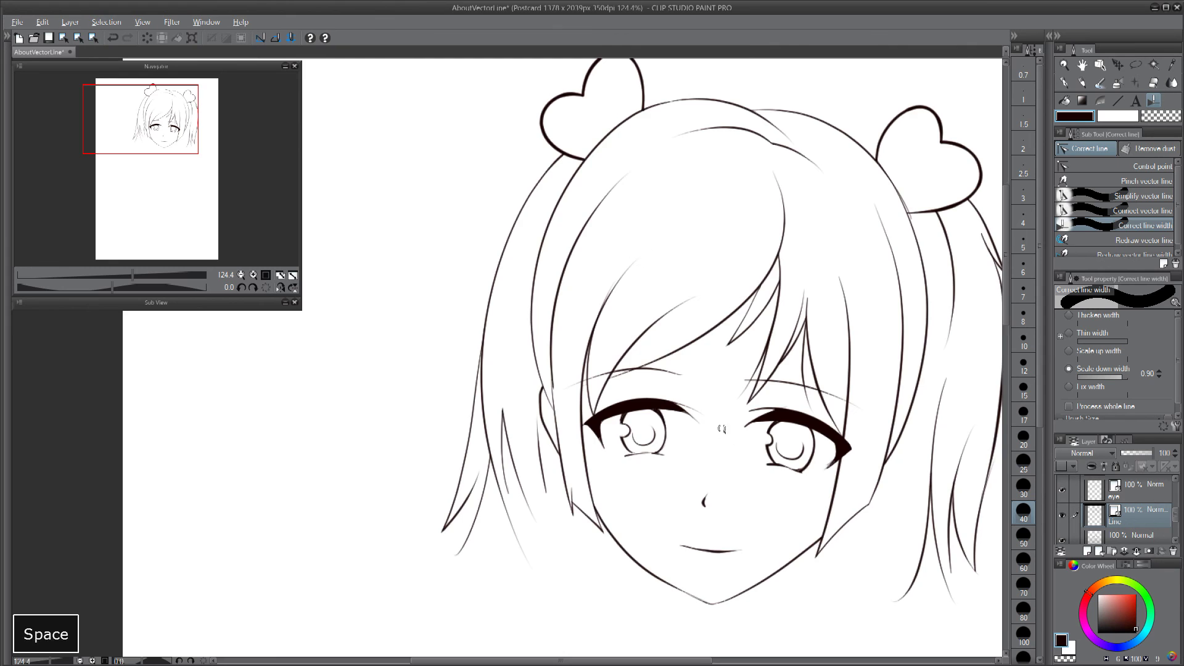
pyautogui.moveTo(721, 429); pyautogui.dragTo(664, 233)
pyautogui.moveTo(743, 359); pyautogui.dragTo(701, 391)
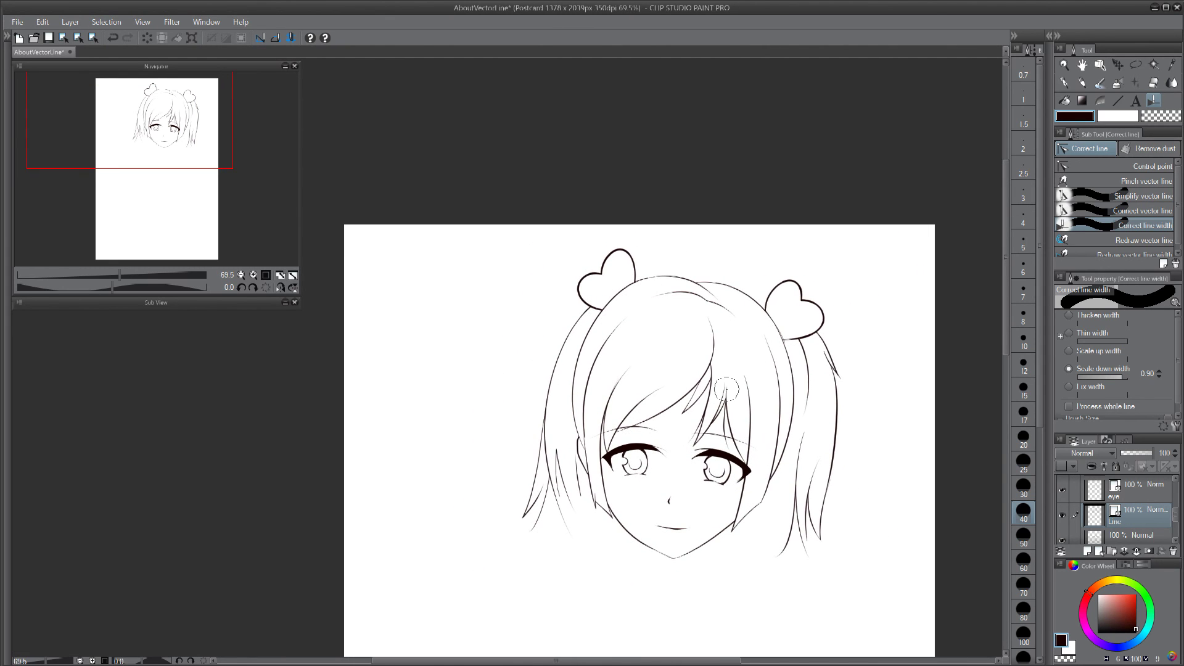